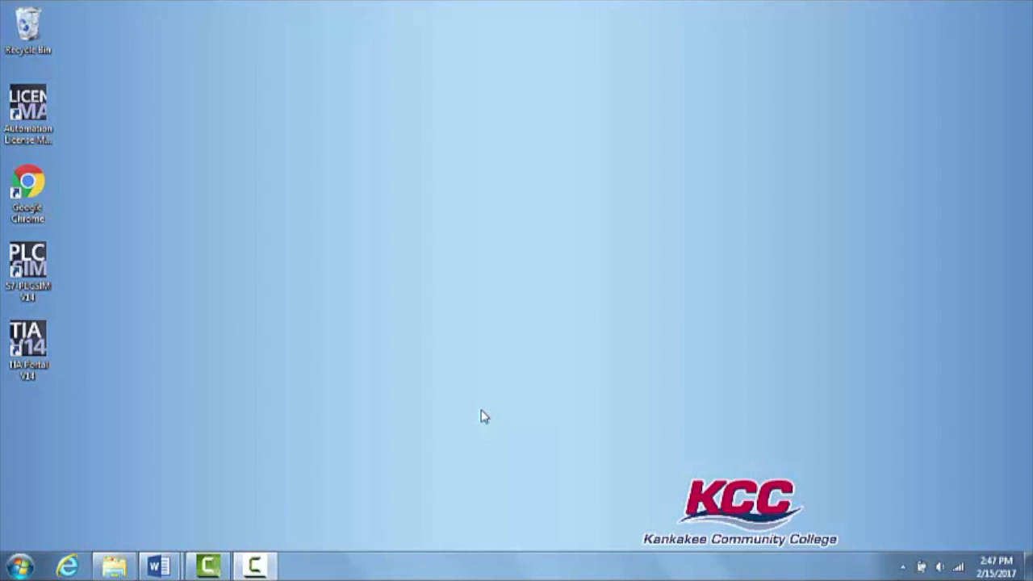
# Return to Windows Explorer and navigate from the U: drive into My Documents\Automation
pyautogui.click(142, 526)
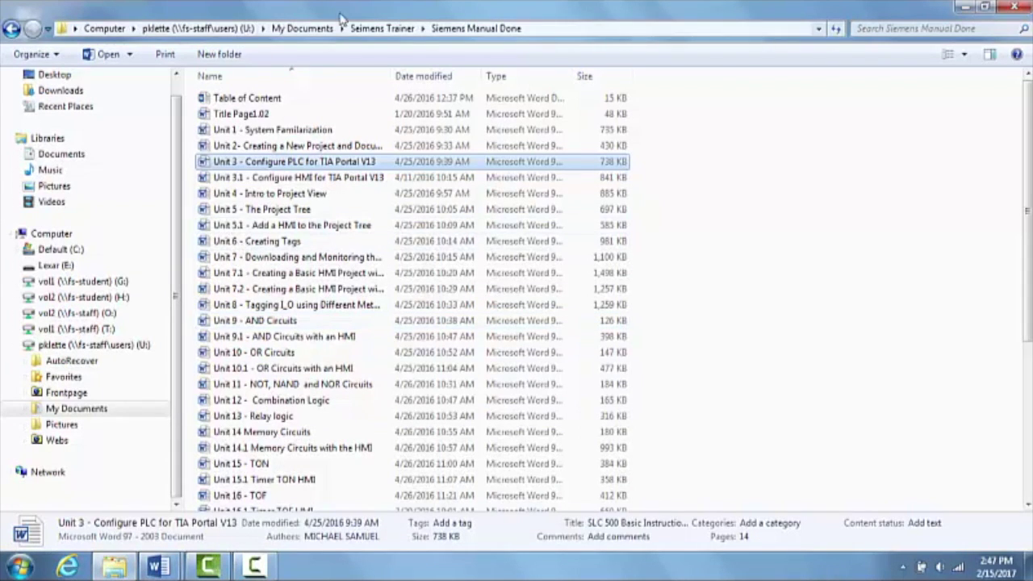
pyautogui.click(363, 28)
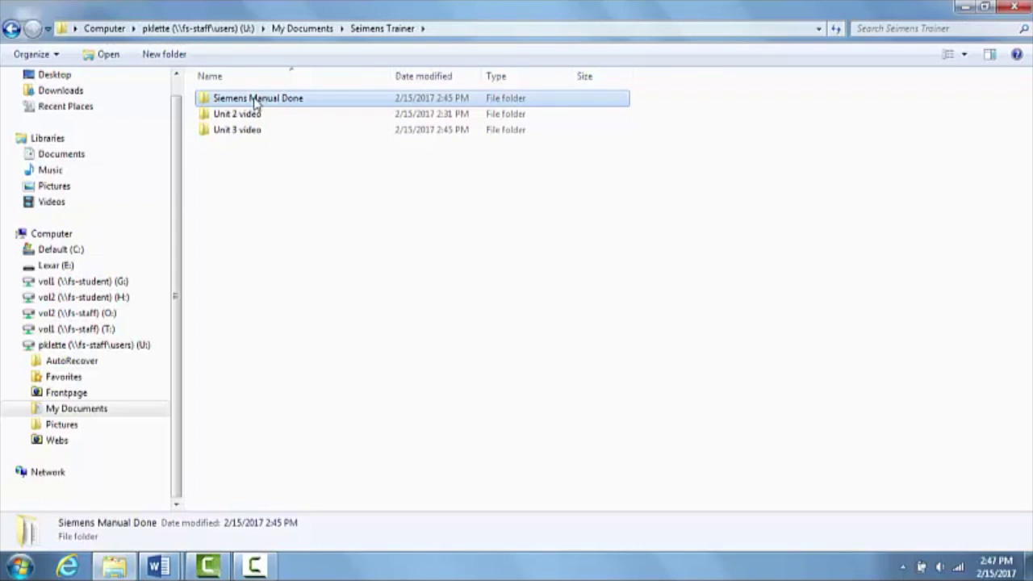
pyautogui.click(182, 30)
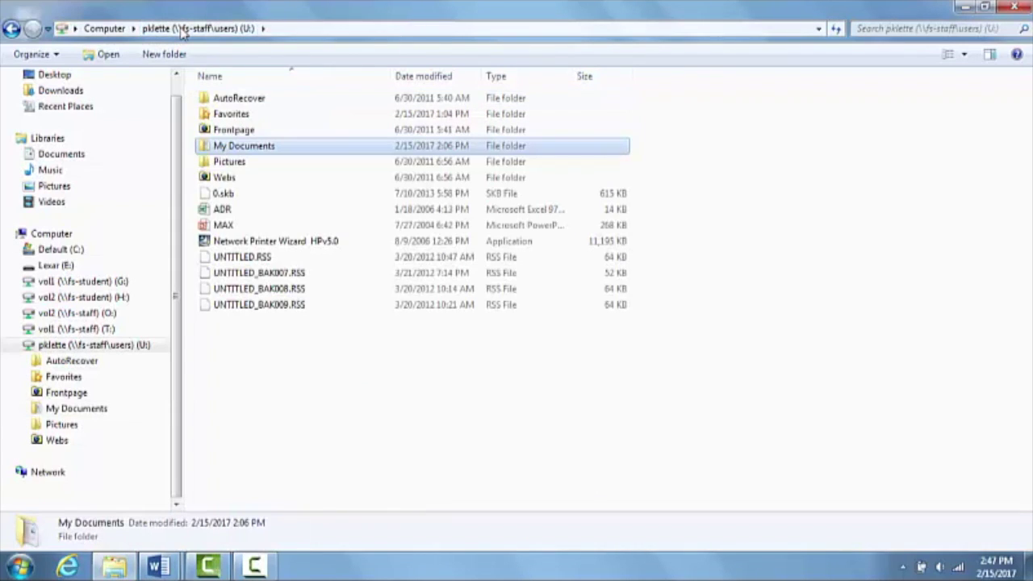
pyautogui.doubleClick(243, 152)
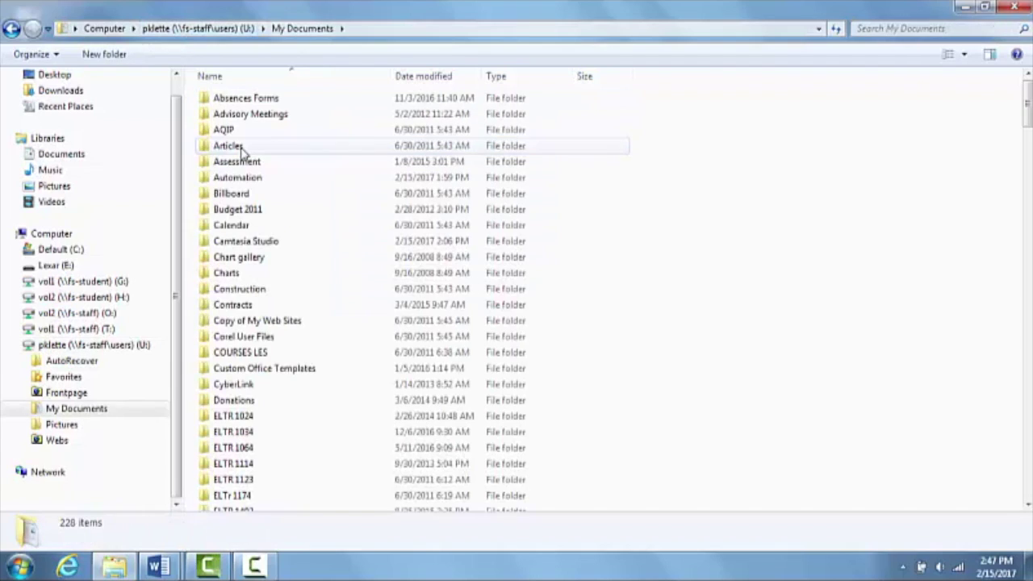
pyautogui.doubleClick(244, 178)
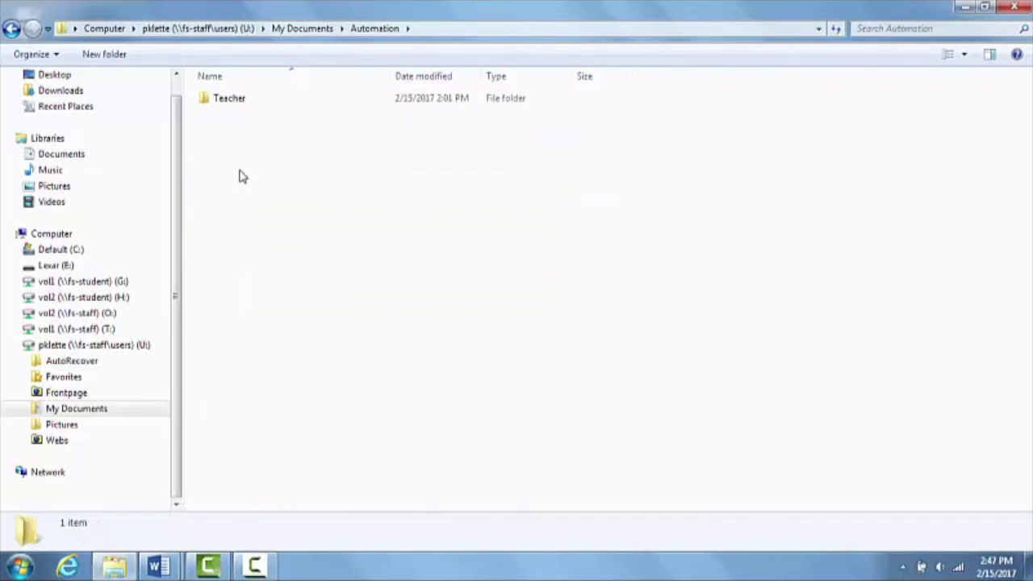
# Open Teacher\Unit 2 Project and launch the Unit 2 Project file in TIA Portal V14
pyautogui.click(228, 101)
pyautogui.doubleClick(228, 101)
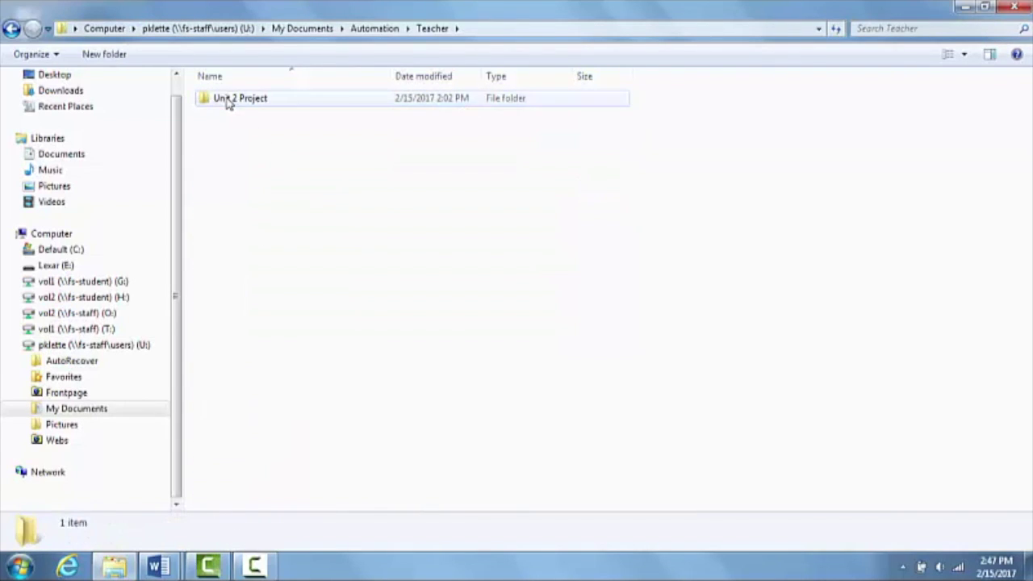
pyautogui.doubleClick(282, 102)
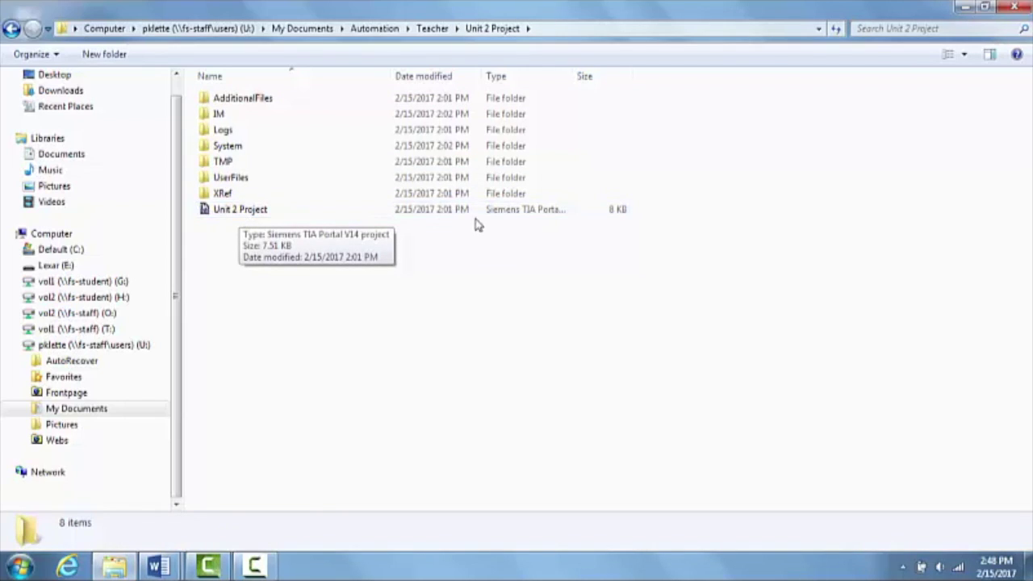
pyautogui.doubleClick(242, 212)
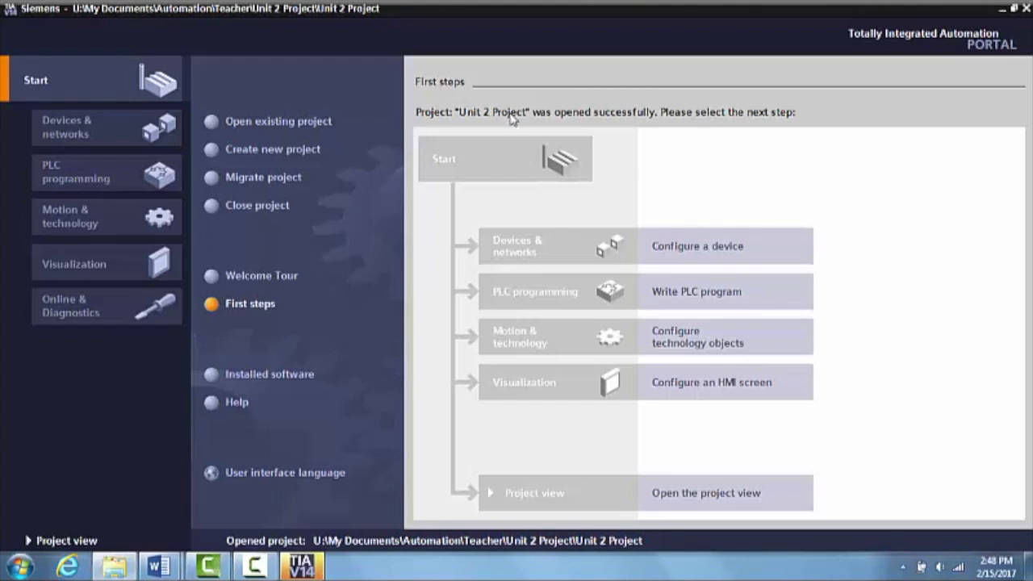
# Add an Unspecified CPU 1200 (6ES7 2XX-XXXXX-XXXX) from Controllers > SIMATIC S7-1200 as a new device
pyautogui.click(673, 254)
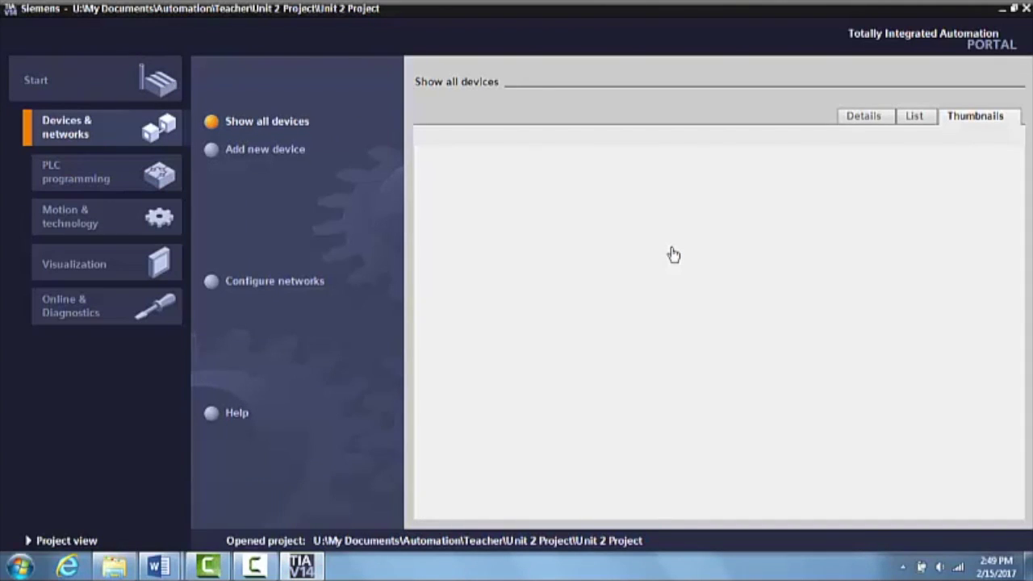
pyautogui.click(238, 152)
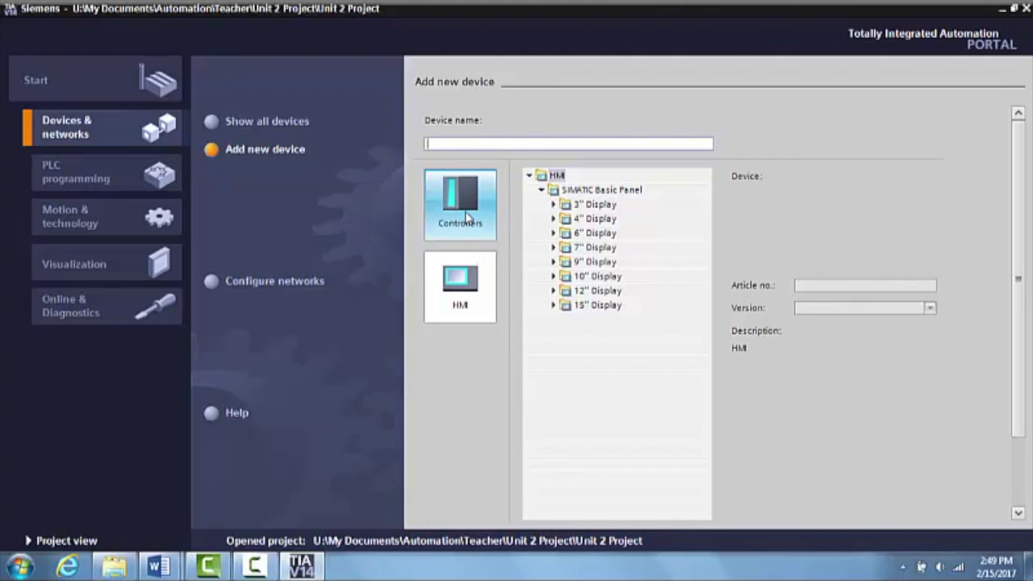
pyautogui.click(466, 218)
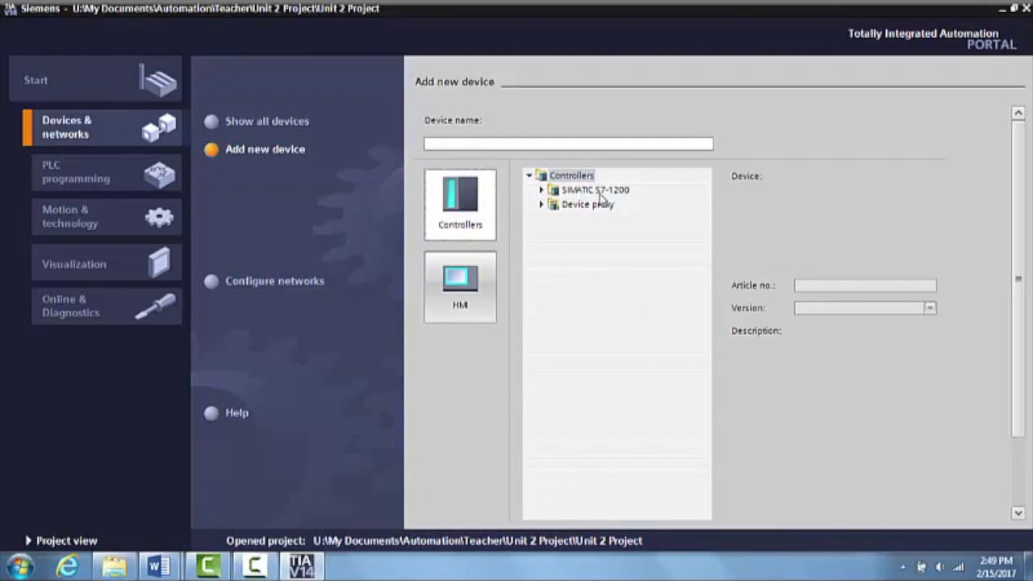
pyautogui.click(542, 191)
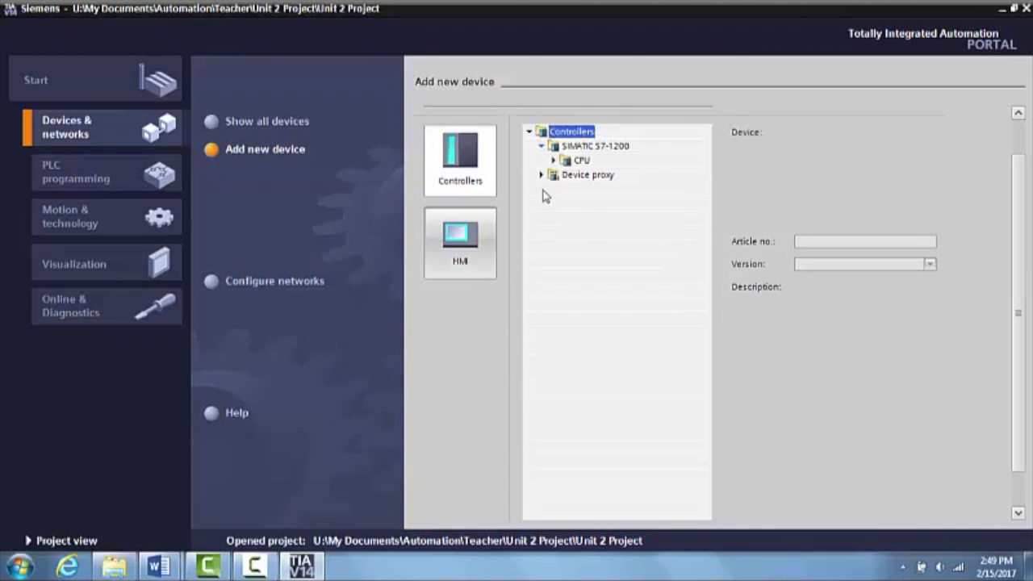
pyautogui.click(554, 160)
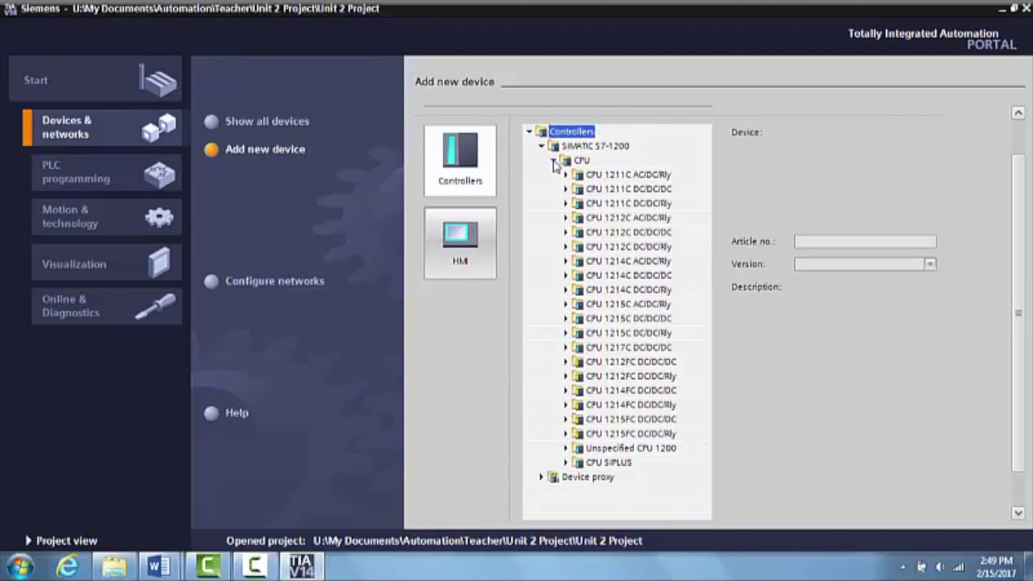
pyautogui.click(566, 449)
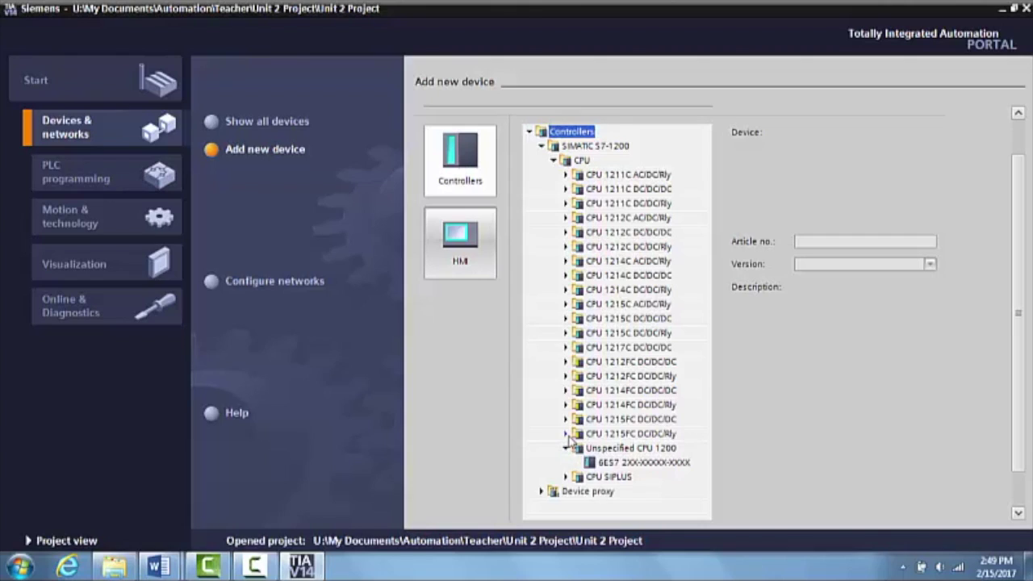
pyautogui.click(639, 462)
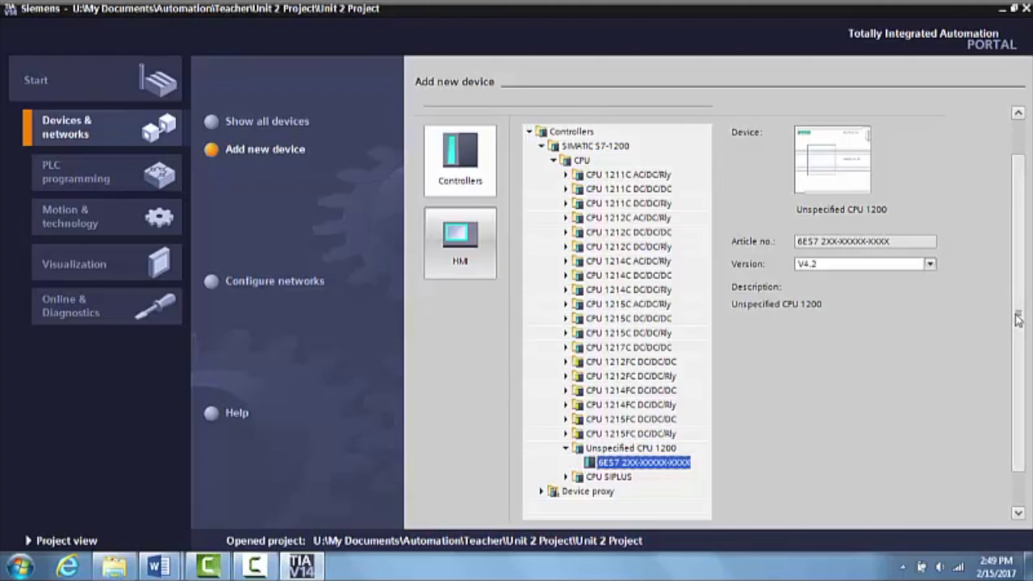
pyautogui.scroll(-2, 1005, 339)
pyautogui.click(901, 504)
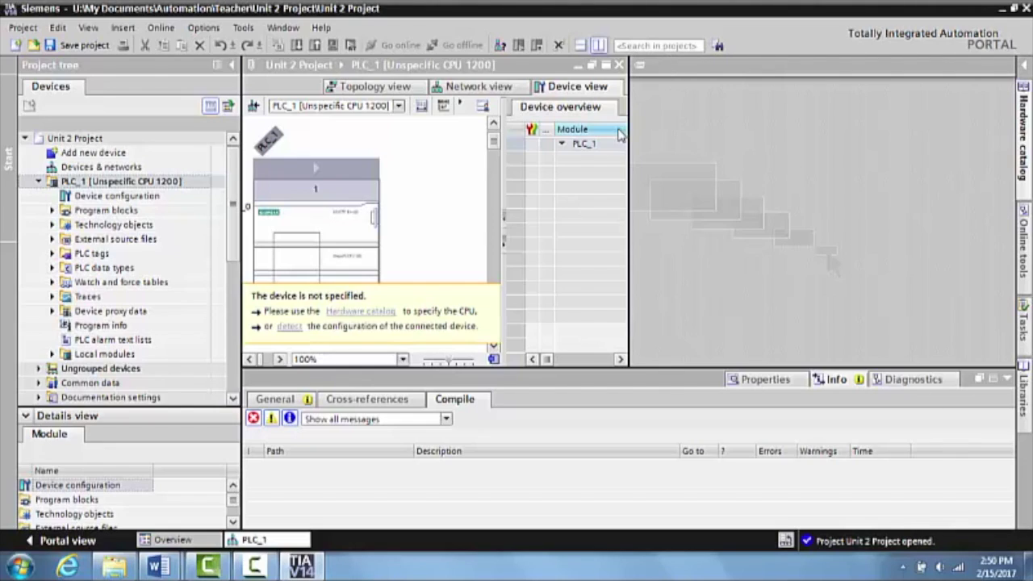
# Enlarge the device view canvas, collapse the Hardware catalog, and start hardware detection for PLC_1
pyautogui.moveTo(629, 129); pyautogui.dragTo(950, 161)
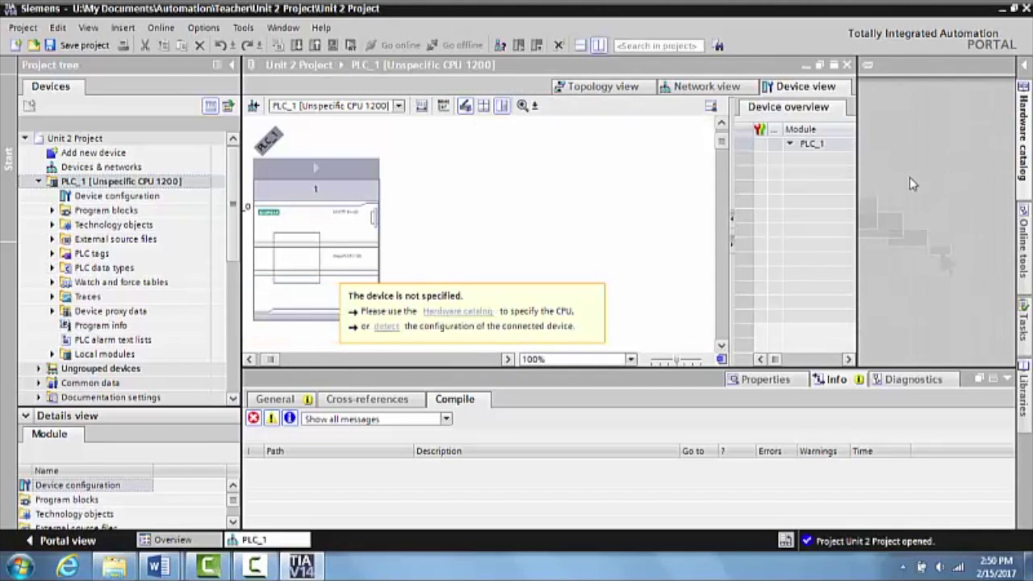
pyautogui.click(999, 381)
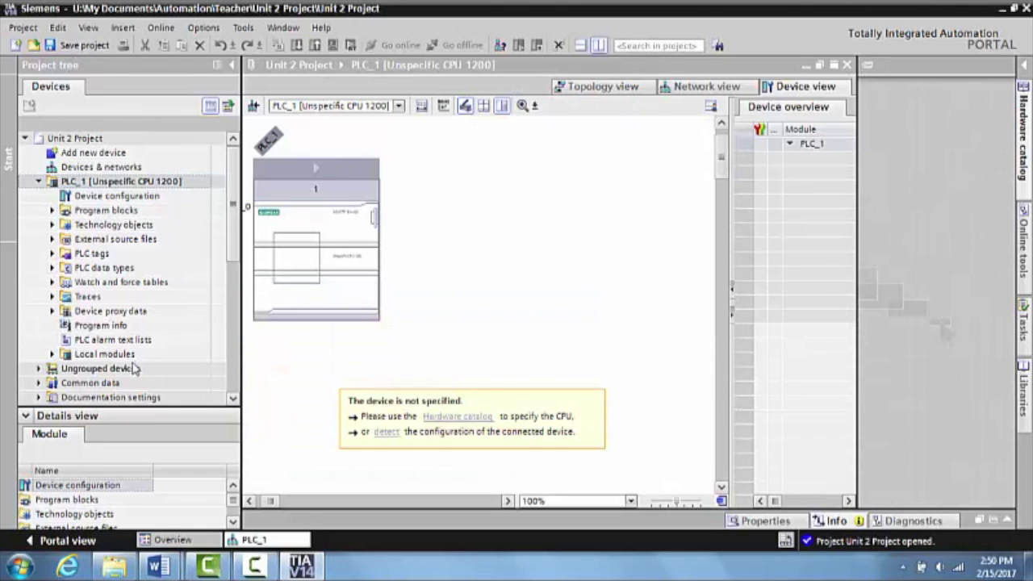
pyautogui.click(1023, 72)
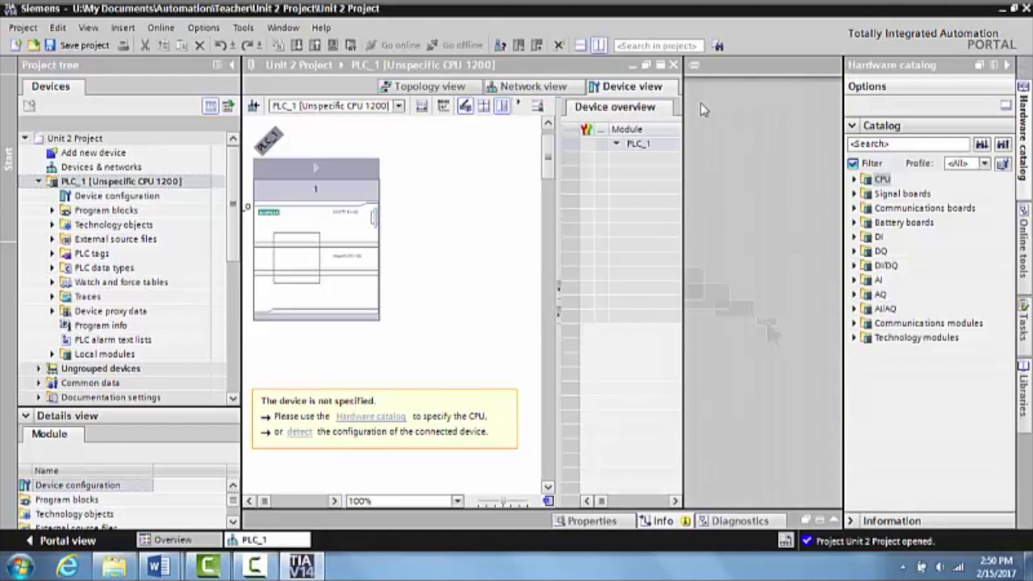
pyautogui.click(1007, 65)
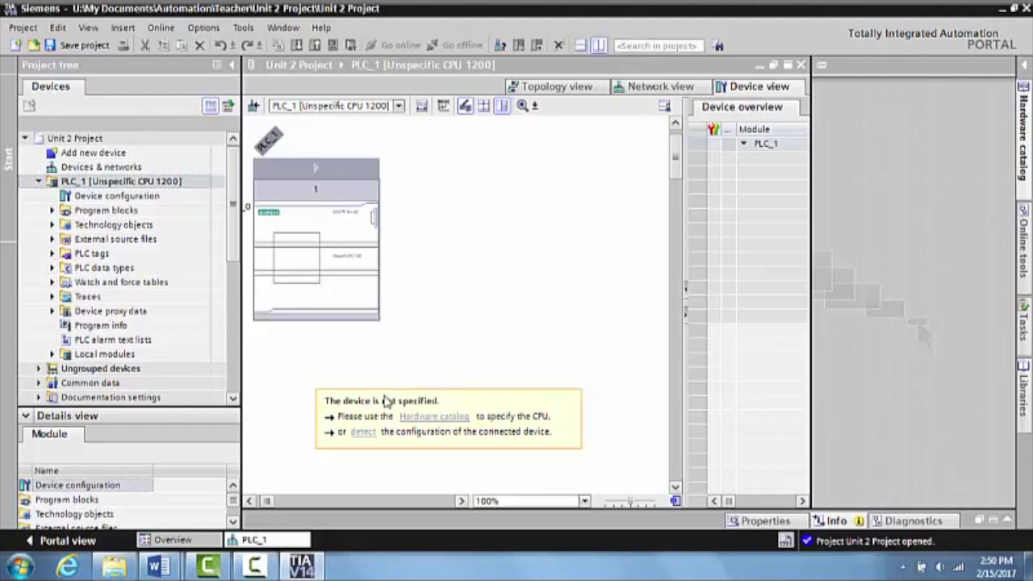
pyautogui.click(364, 433)
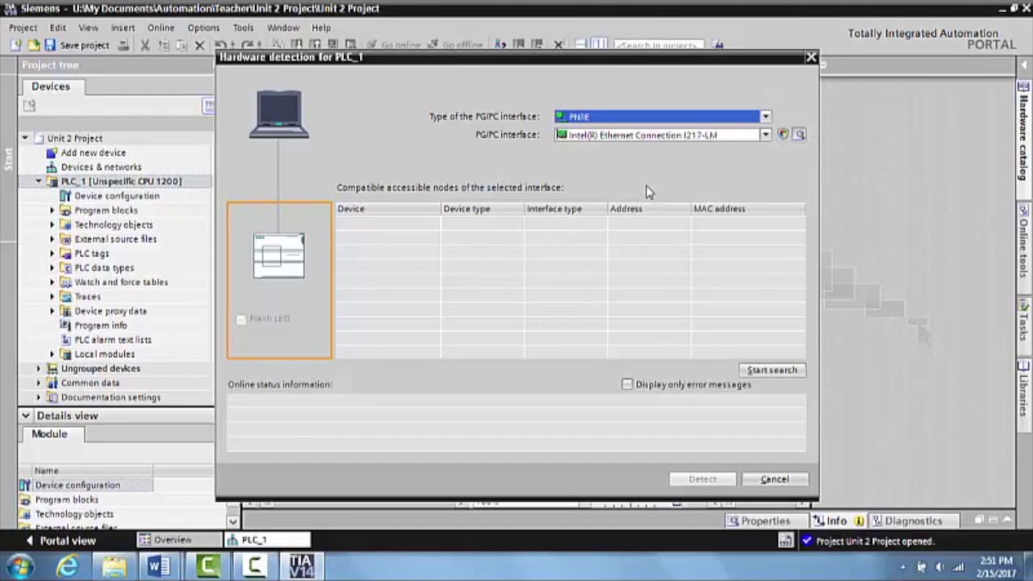
# Search via the Intel(R) Ethernet Connection I217-LM interface and detect the CPU 1214C at 192.168.0.1
pyautogui.click(764, 134)
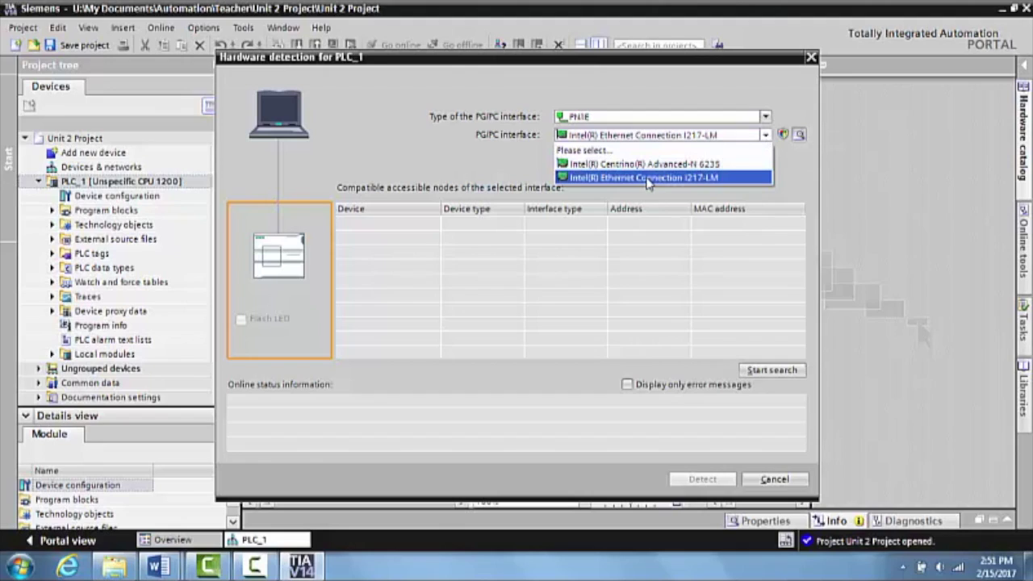
pyautogui.click(647, 178)
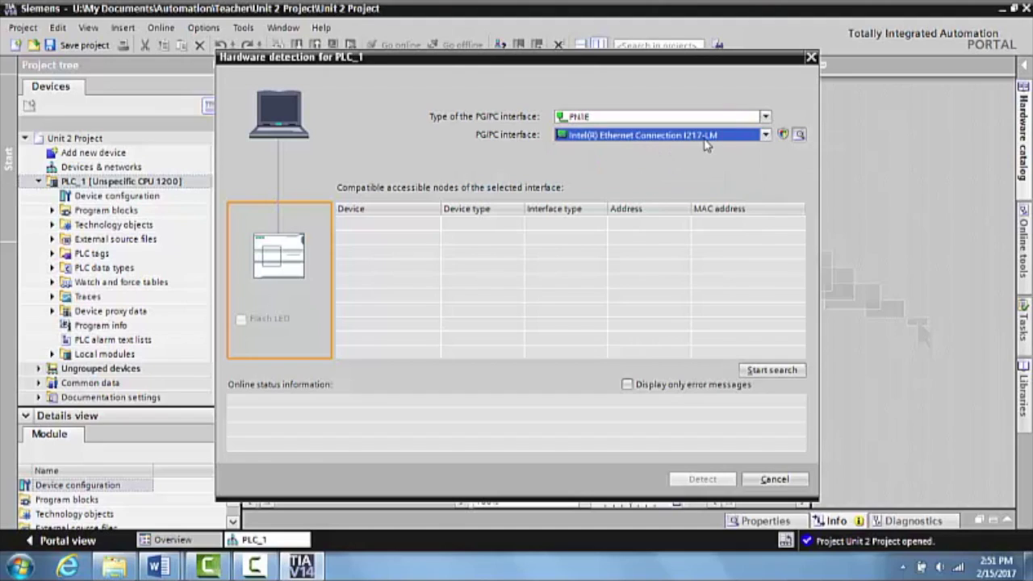
pyautogui.click(771, 371)
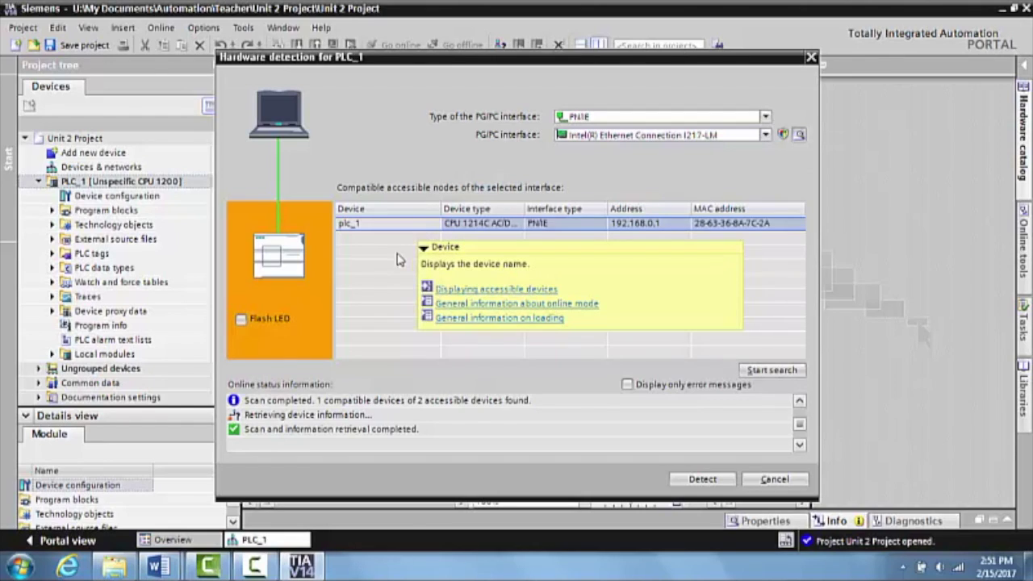
pyautogui.click(699, 480)
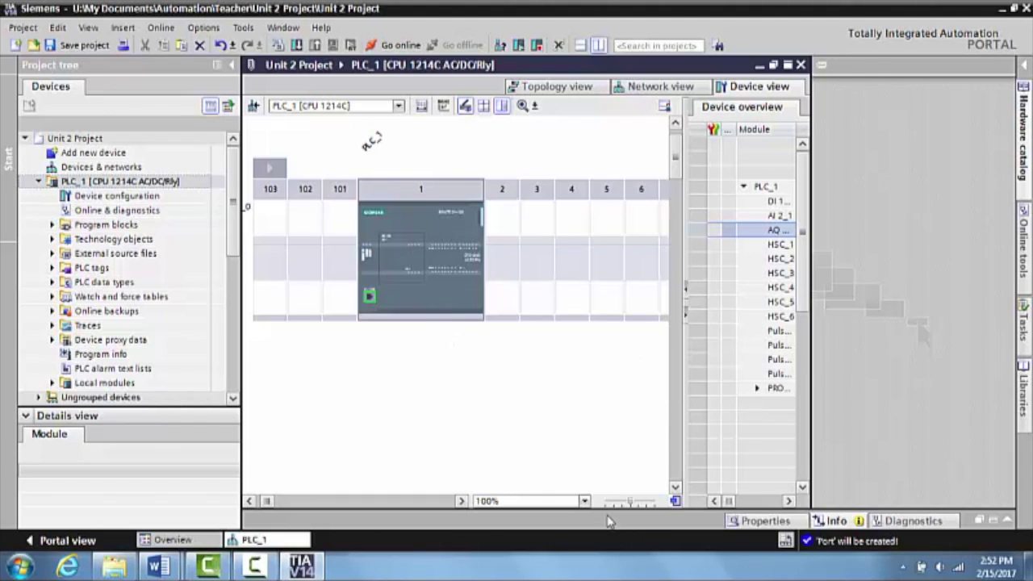
# Zoom the device view to 400%, then back to 200%, to inspect the detected CPU
pyautogui.click(584, 502)
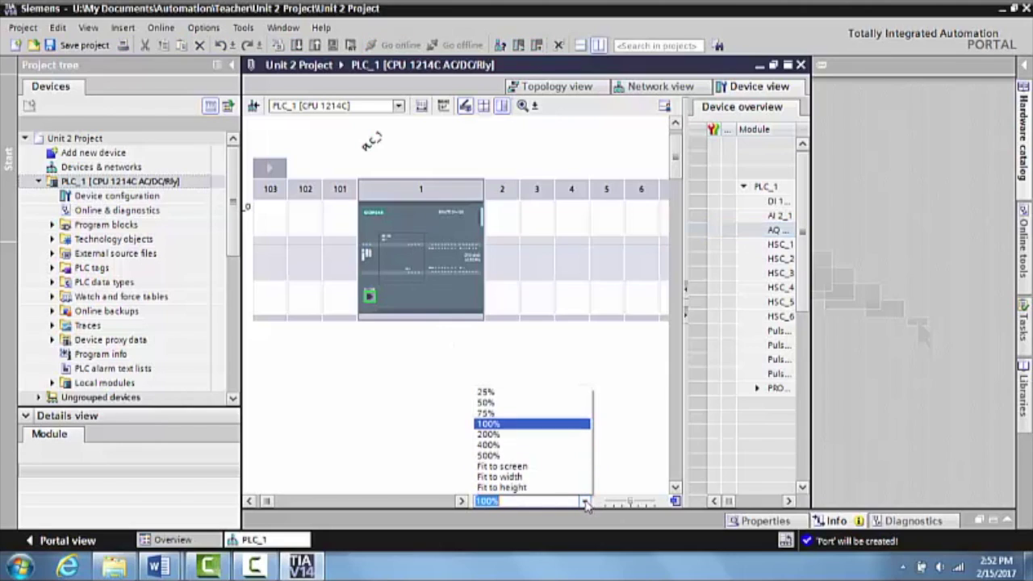
pyautogui.click(531, 456)
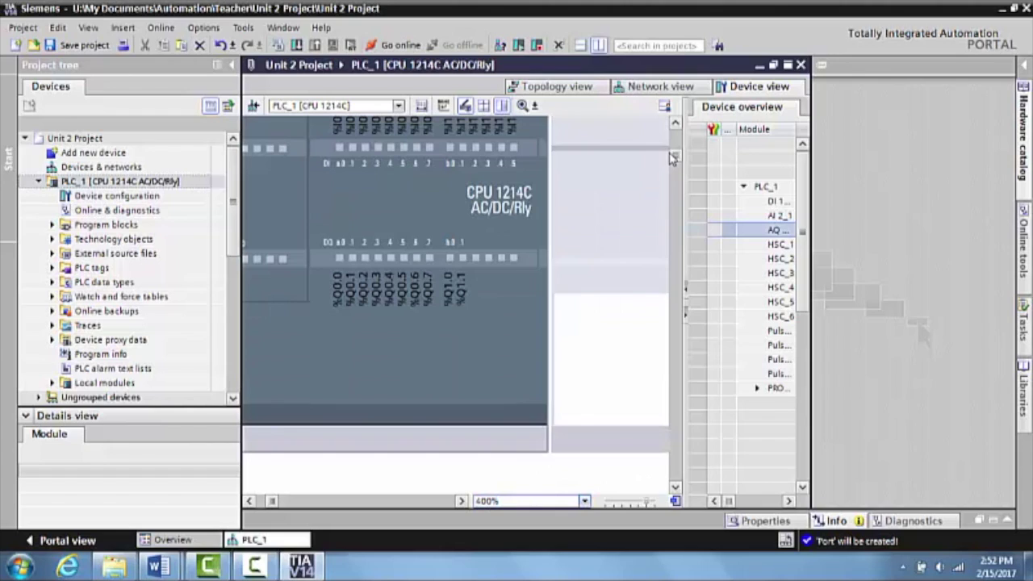
pyautogui.scroll(3, 675, 158)
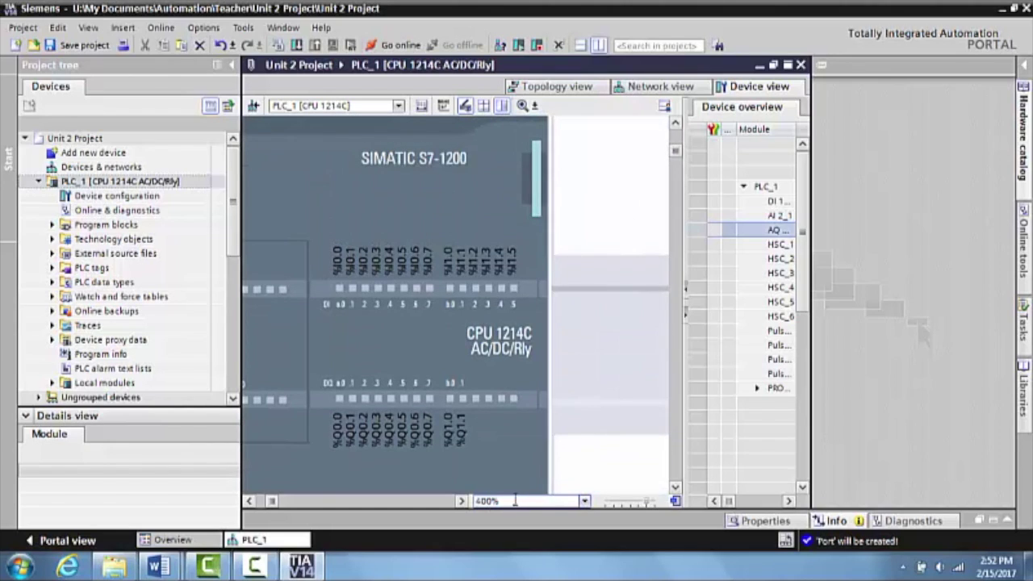
pyautogui.moveTo(272, 501); pyautogui.dragTo(271, 505)
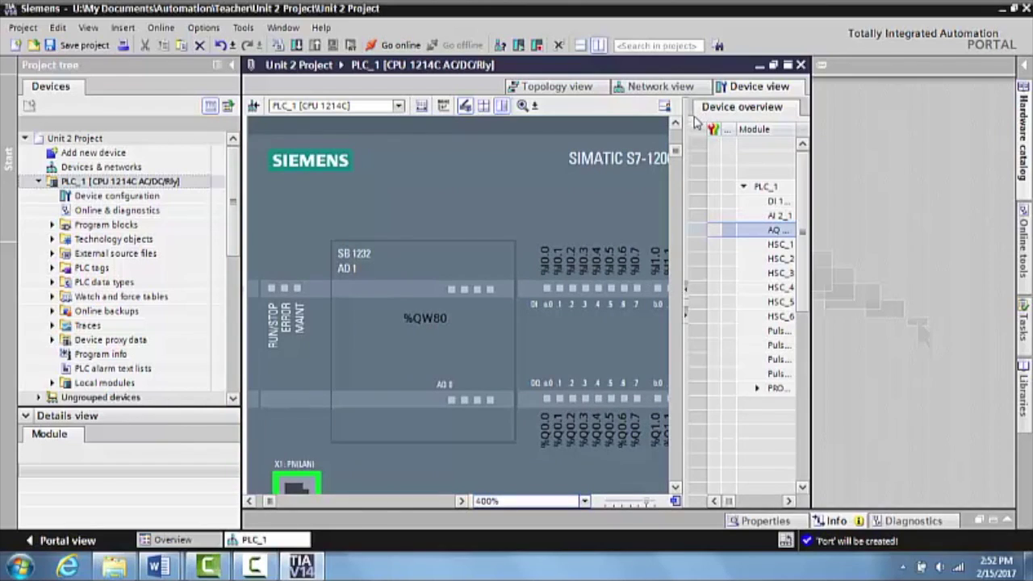
pyautogui.click(585, 501)
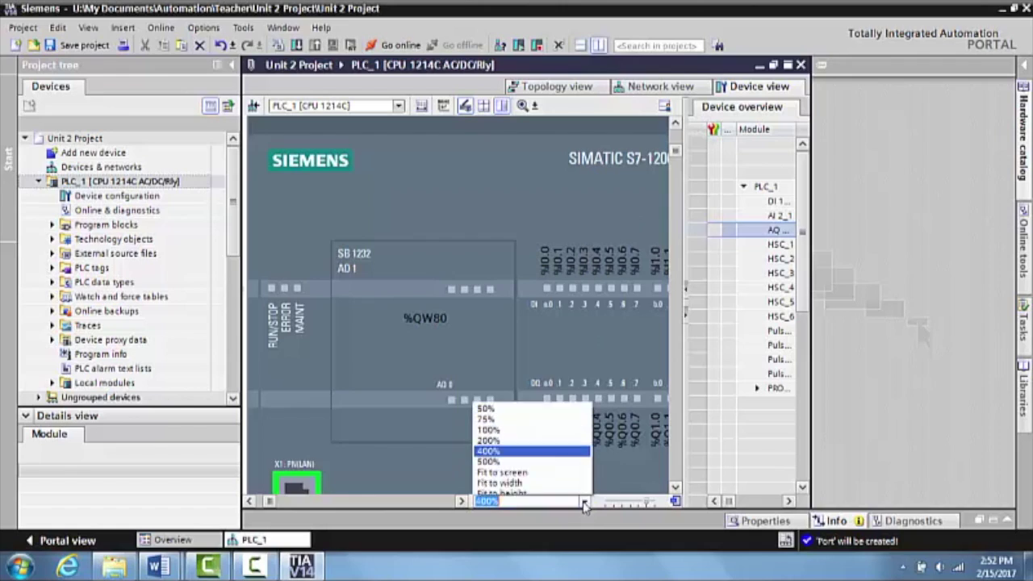
pyautogui.click(521, 435)
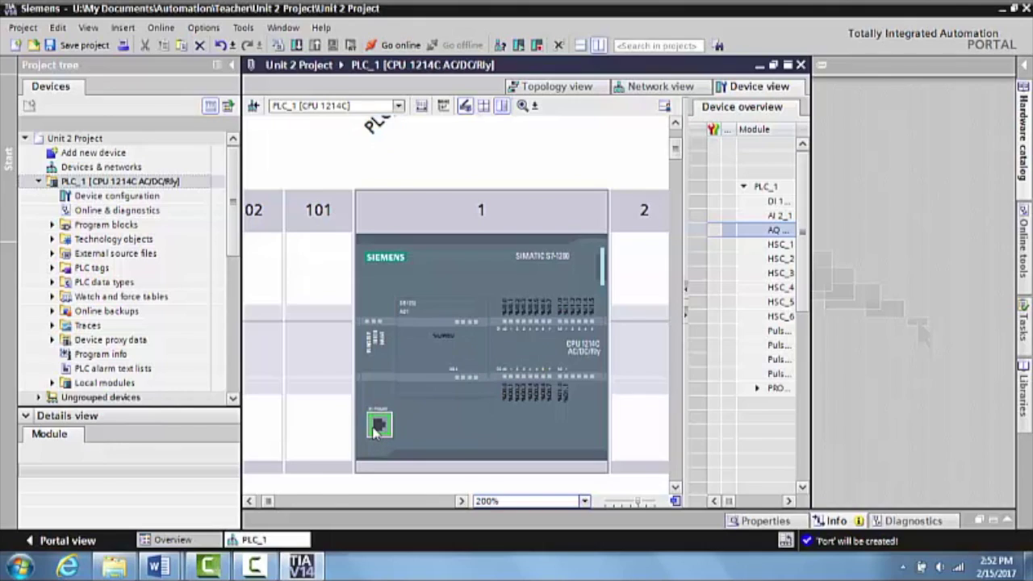
# Select the PROFINET port and then the CPU 1214C module in slot 1
pyautogui.click(380, 428)
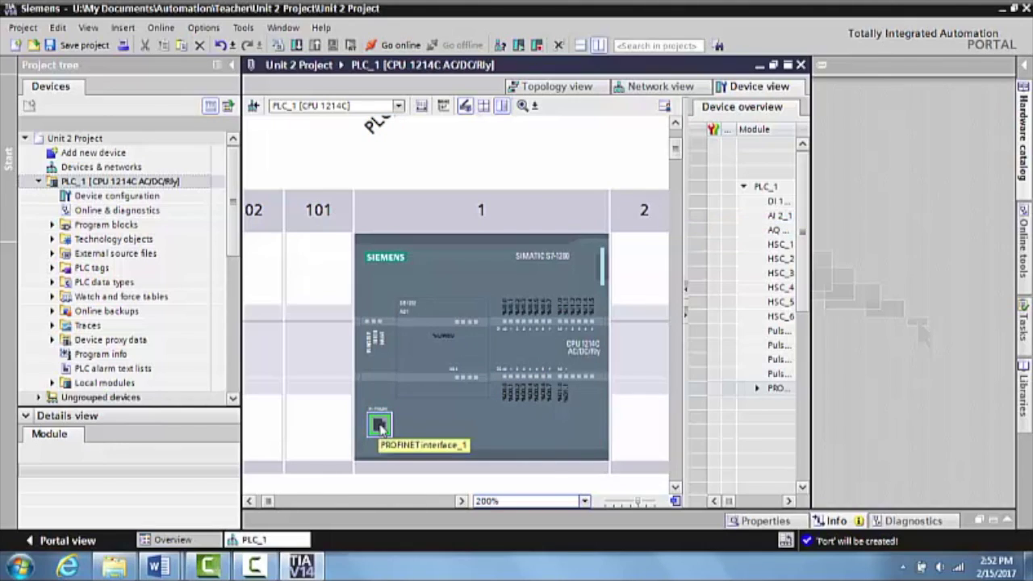
pyautogui.click(400, 428)
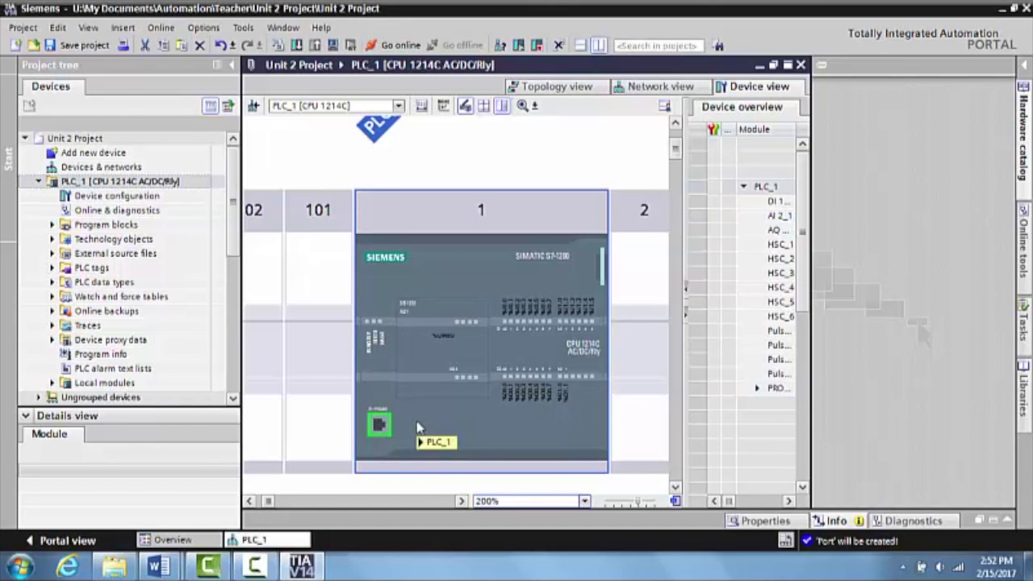
pyautogui.moveTo(418, 428)
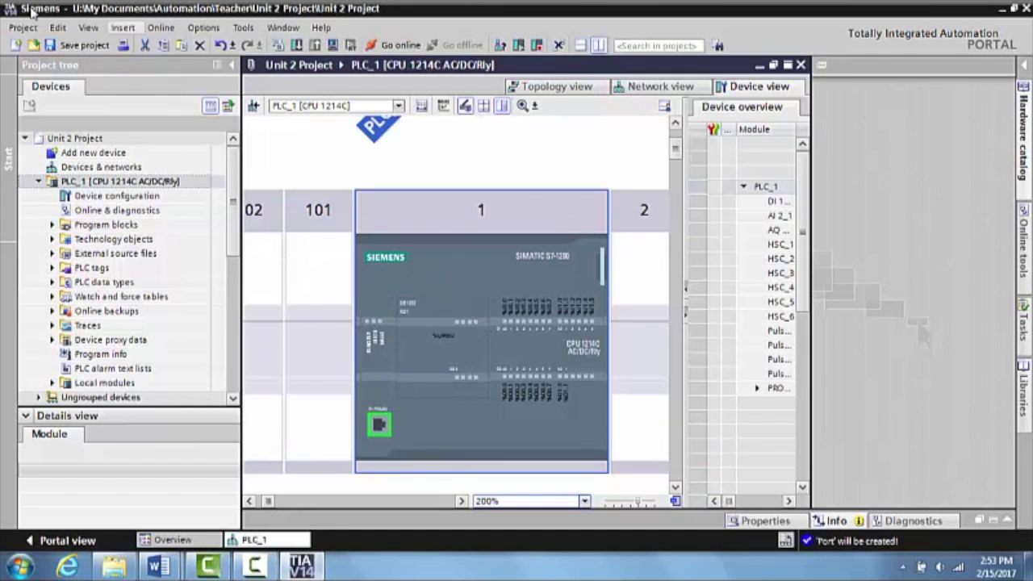
# Save Unit 2 Project with the toolbar Save project button
pyautogui.click(68, 47)
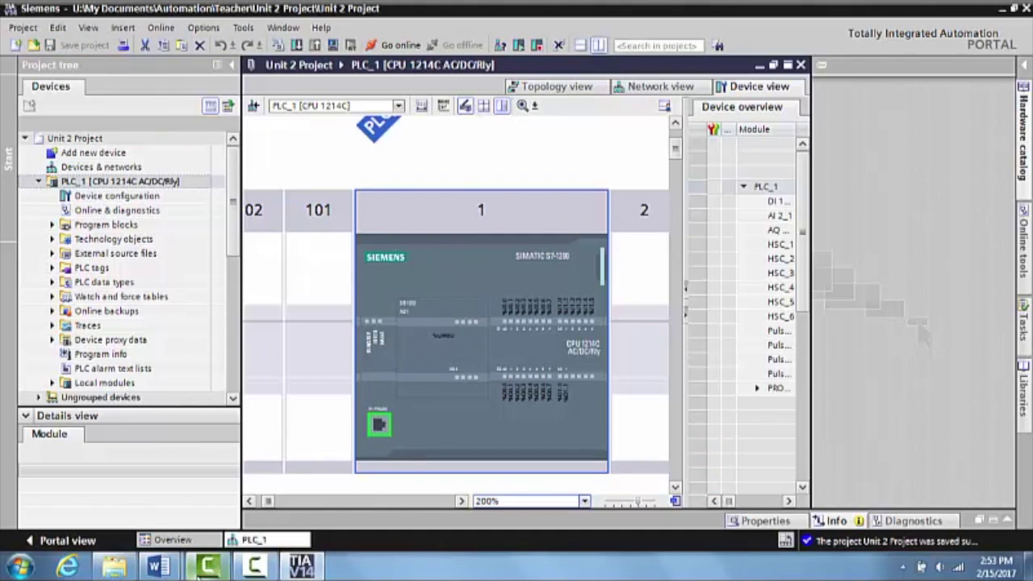
pyautogui.moveTo(212, 571)
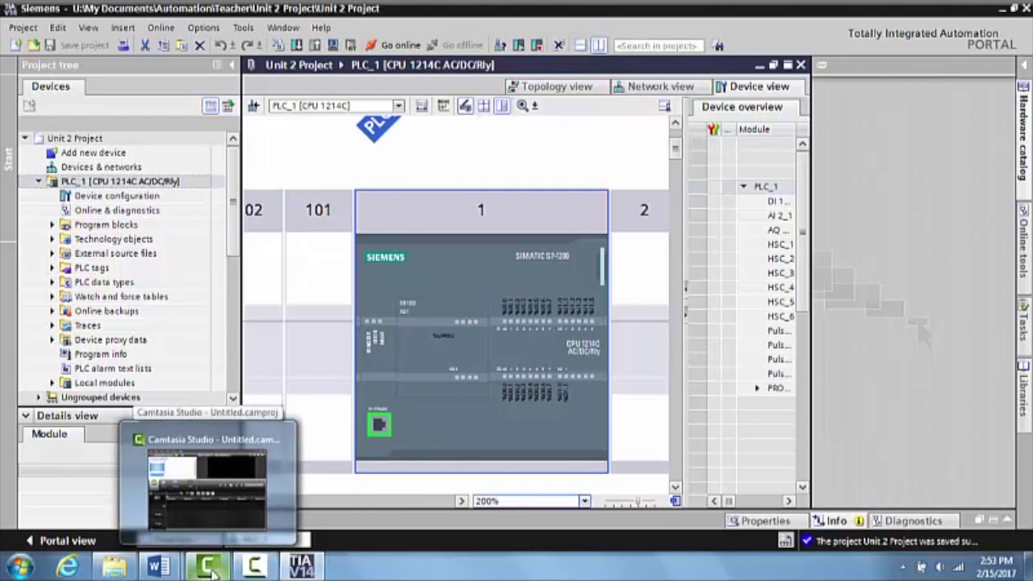
pyautogui.moveTo(295, 571)
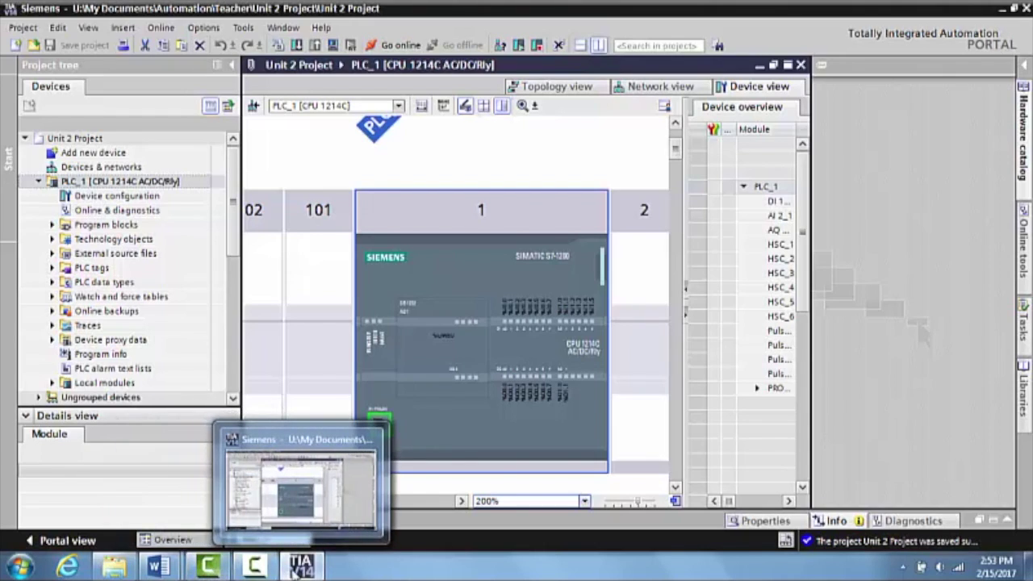